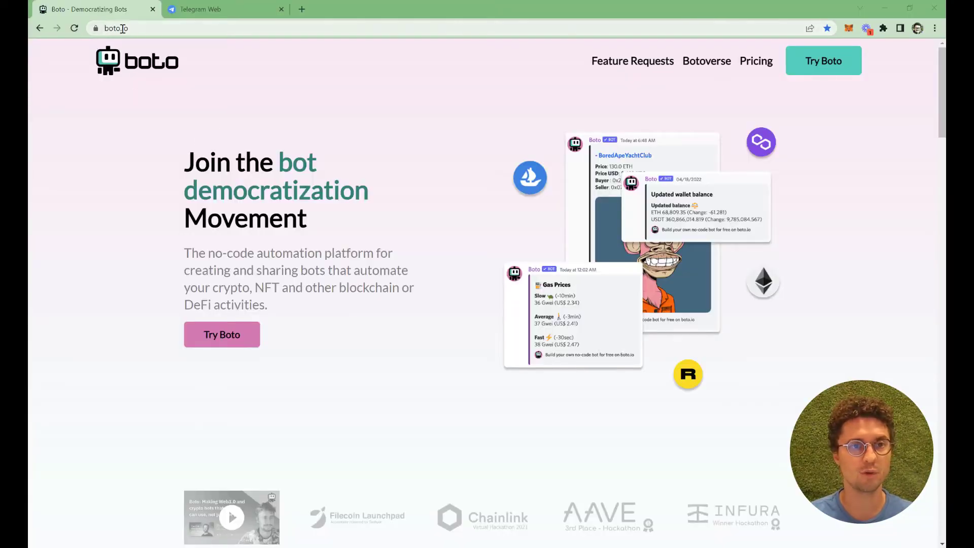
Search the Botoverse recipes for 'Telegram' and use the NFT Sales to Telegram recipe
{"action": "left_click", "coordinate": [708, 66]}
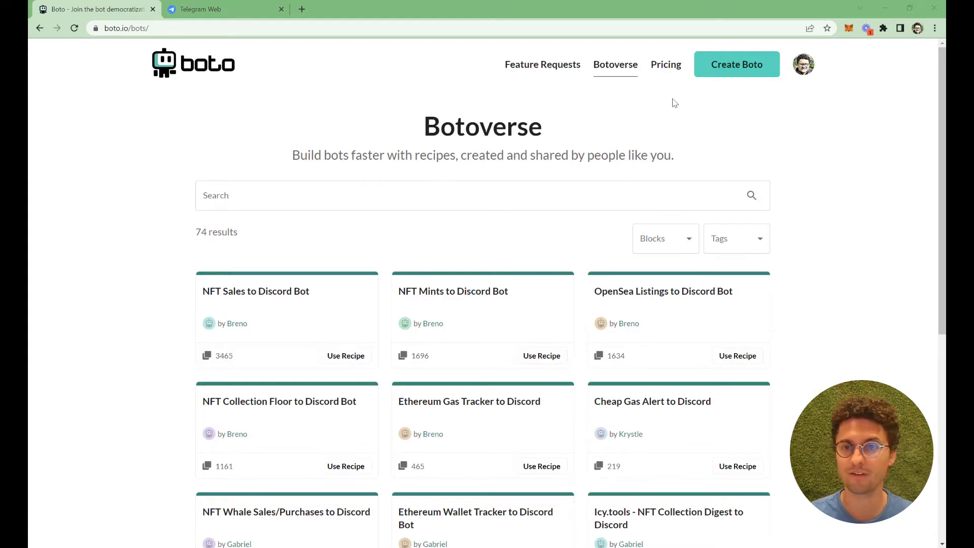
{"action": "left_click", "coordinate": [465, 195]}
{"action": "type", "text": "Teleg"}
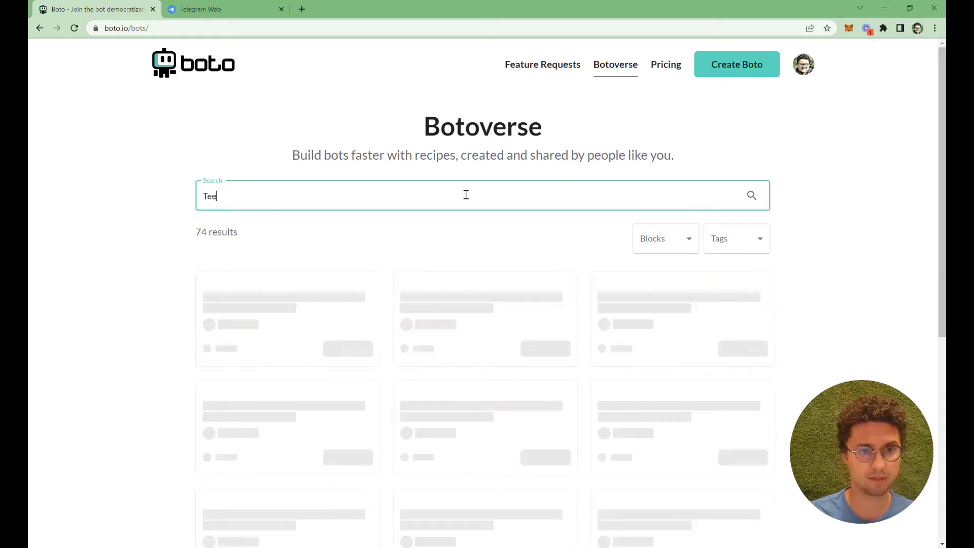
{"action": "type", "text": "ram"}
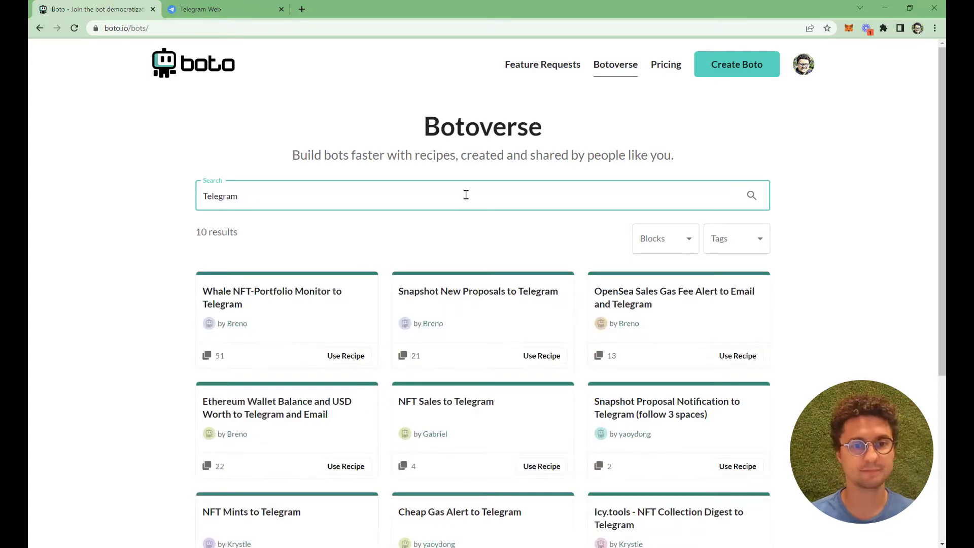
{"action": "left_click_drag", "start_coordinate": [941, 232], "coordinate": [941, 287]}
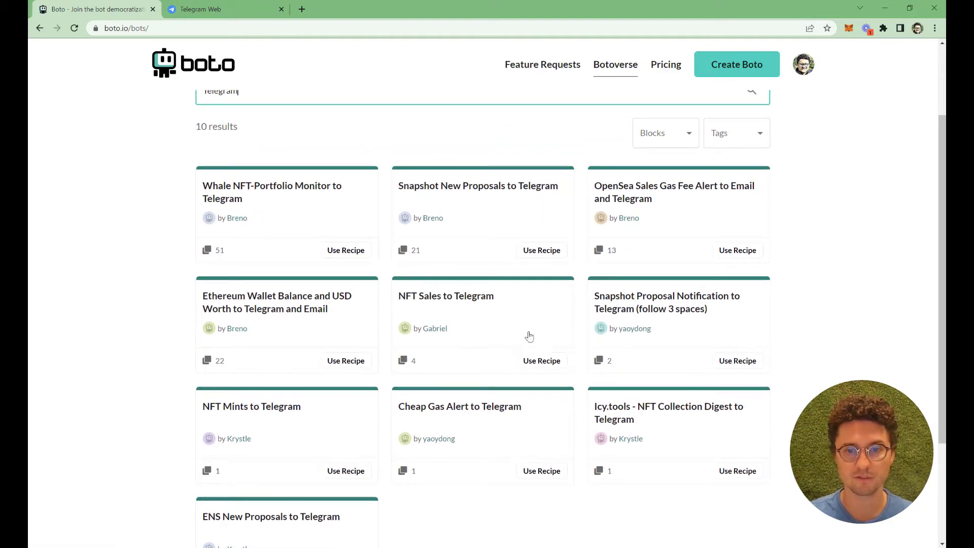
{"action": "left_click", "coordinate": [540, 362]}
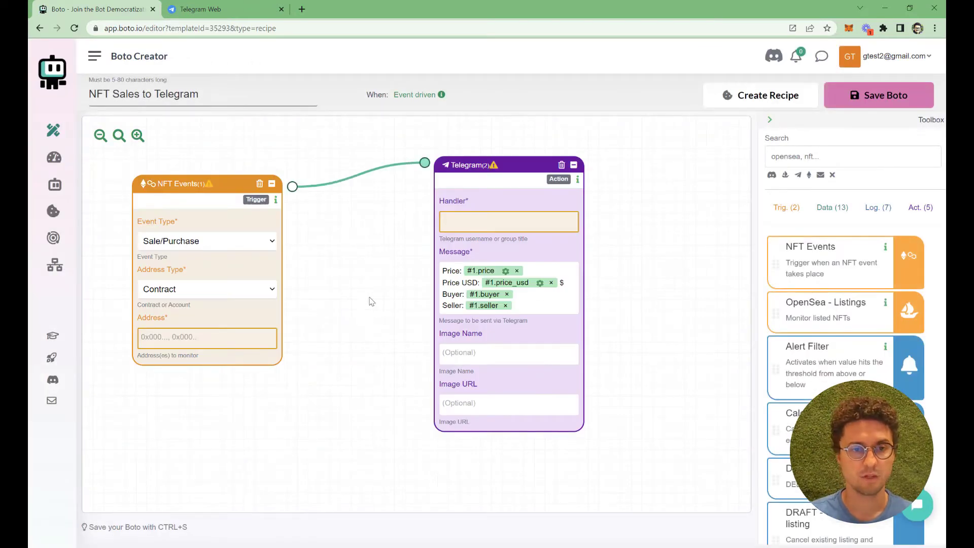
Drag the NFT Events and Telegram node graph toward the canvas centre
{"action": "left_click_drag", "start_coordinate": [348, 285], "coordinate": [428, 307]}
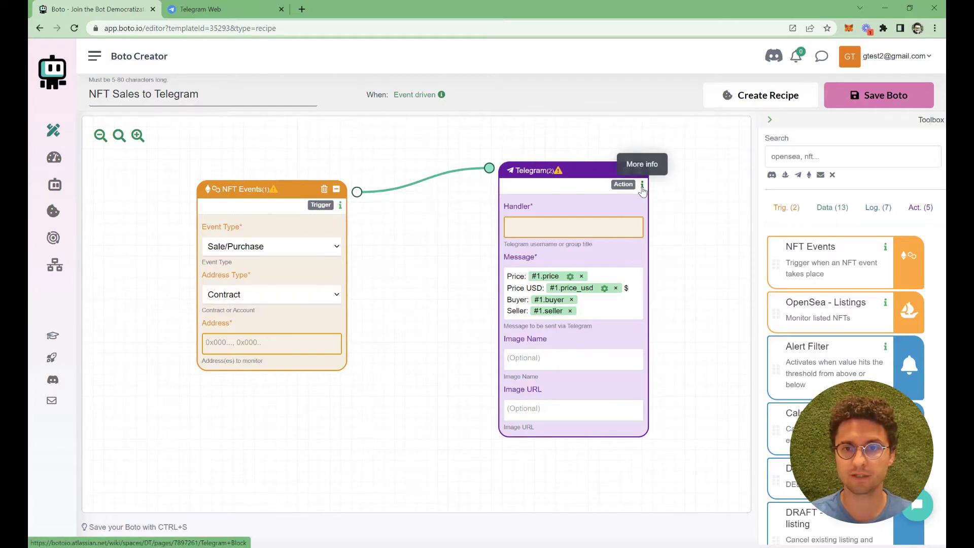
Open the Telegram block's Confluence help page and scroll to its Pre-requirements section
{"action": "left_click", "coordinate": [643, 186]}
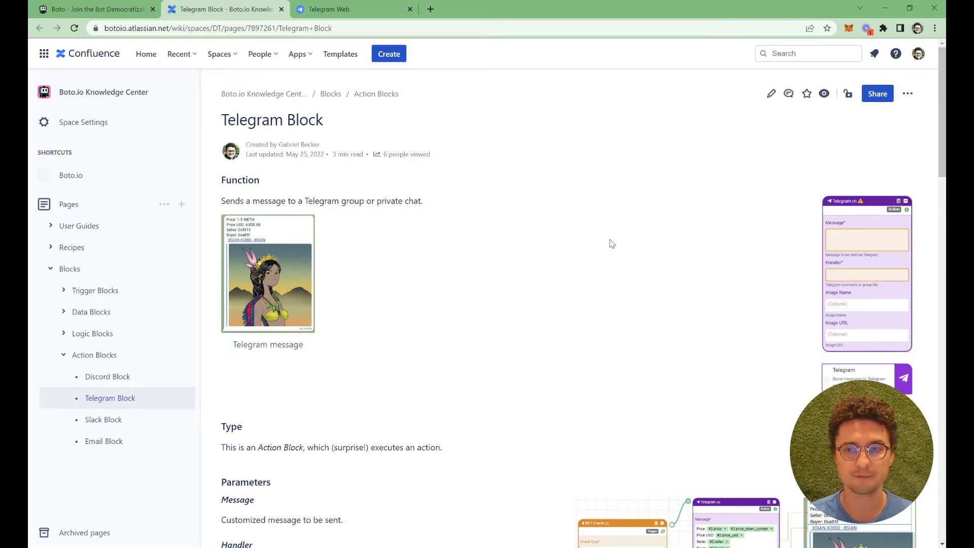
{"action": "scroll", "coordinate": [601, 232], "scroll_direction": "down", "scroll_amount": 10}
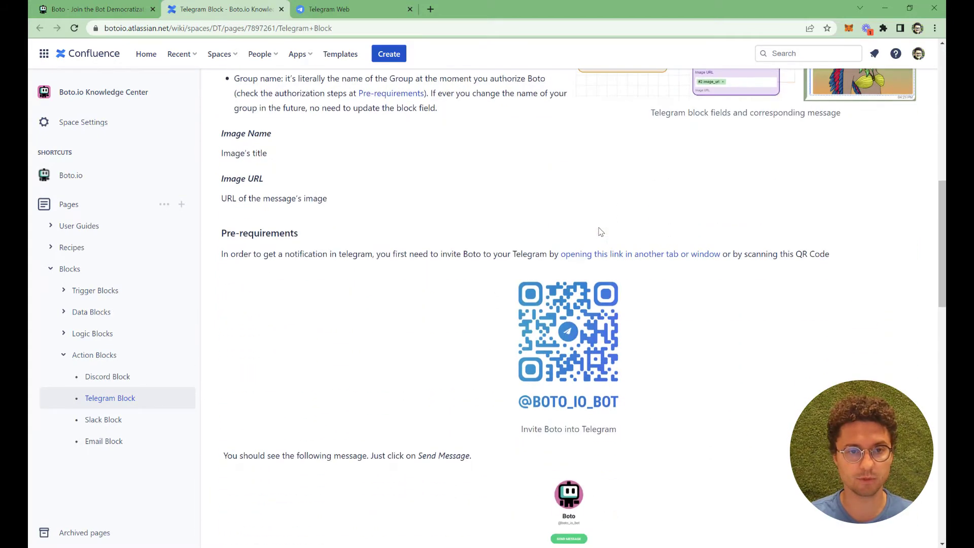
{"action": "scroll", "coordinate": [600, 232], "scroll_direction": "down", "scroll_amount": 3}
{"action": "scroll", "coordinate": [601, 232], "scroll_direction": "up", "scroll_amount": 1}
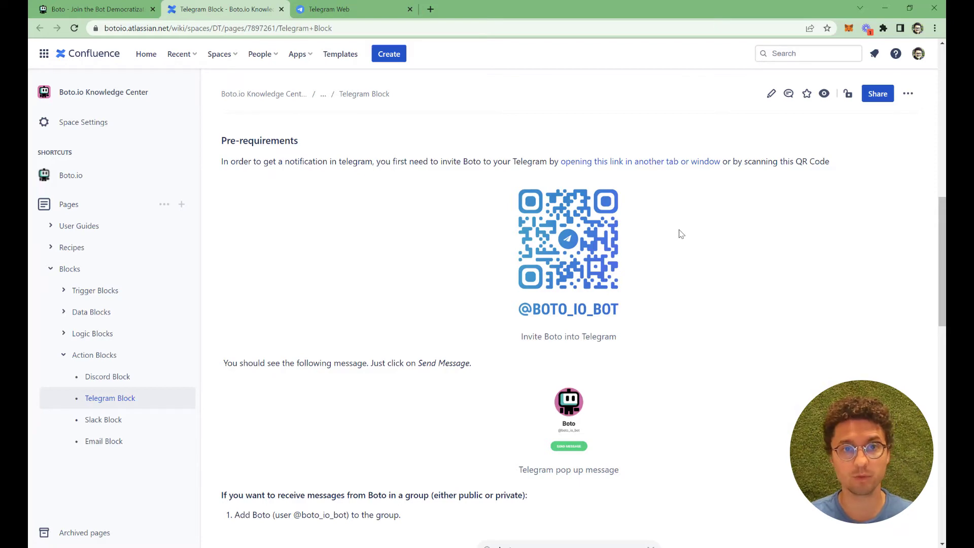
{"action": "middle_click", "coordinate": [621, 172]}
{"action": "left_click", "coordinate": [345, 8]}
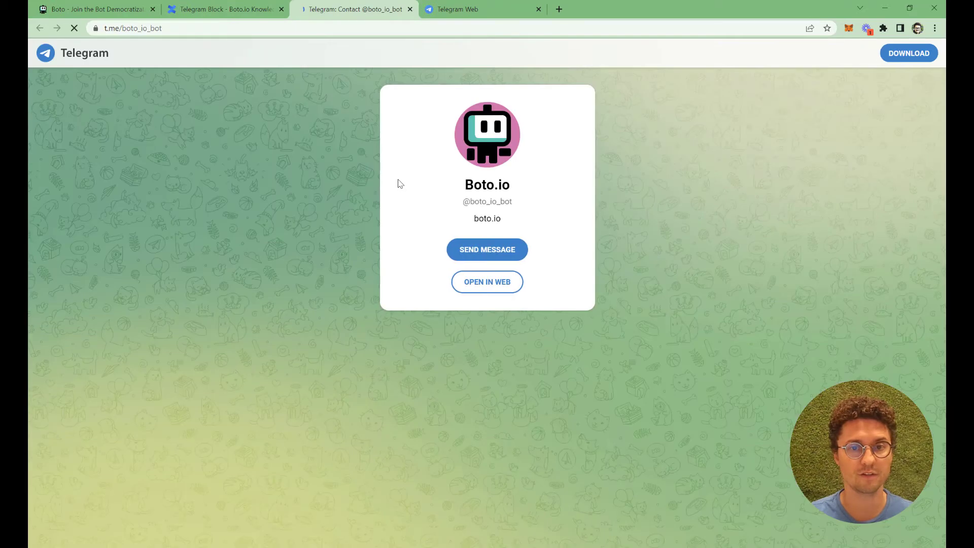
{"action": "left_click", "coordinate": [484, 283]}
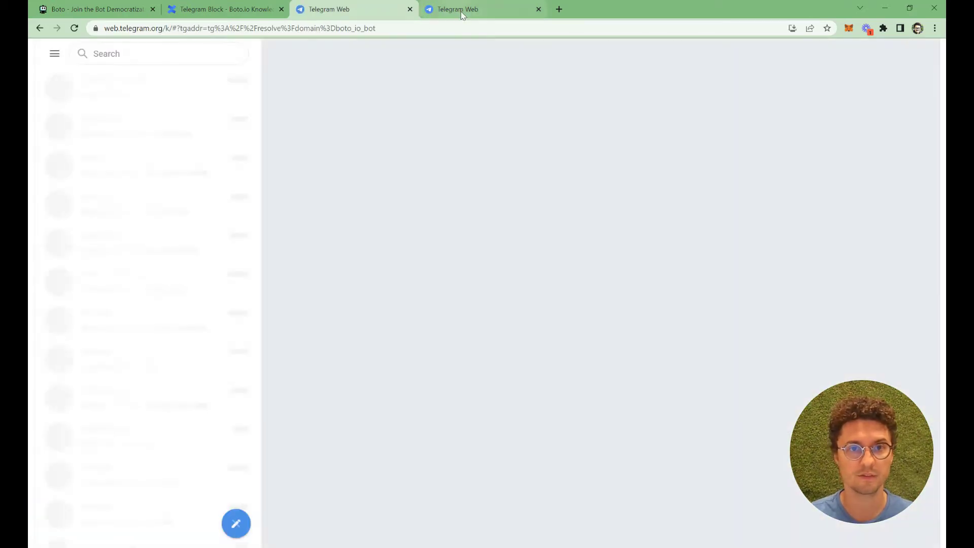
{"action": "middle_click", "coordinate": [460, 11]}
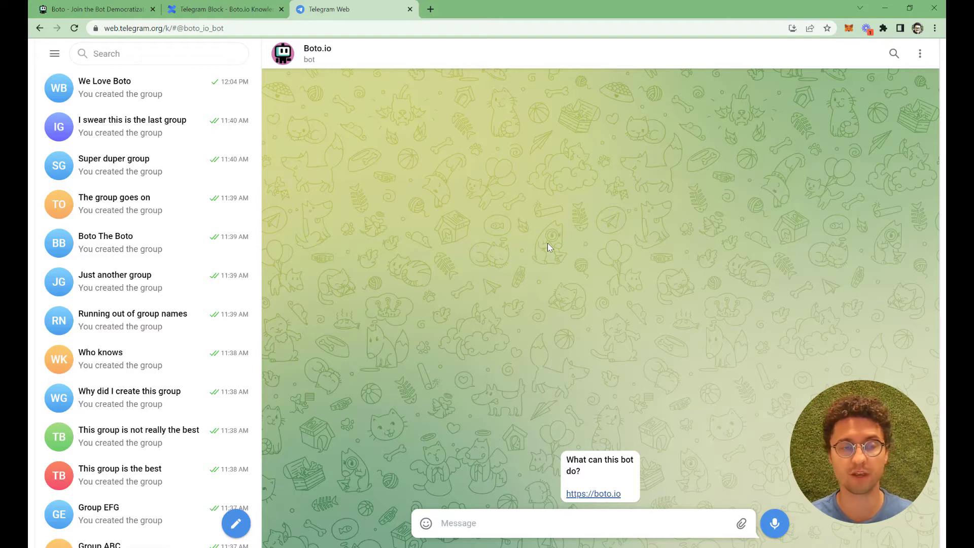
Add the Boto.io bot to the We Love Boto group via the group's profile
{"action": "left_click", "coordinate": [151, 96]}
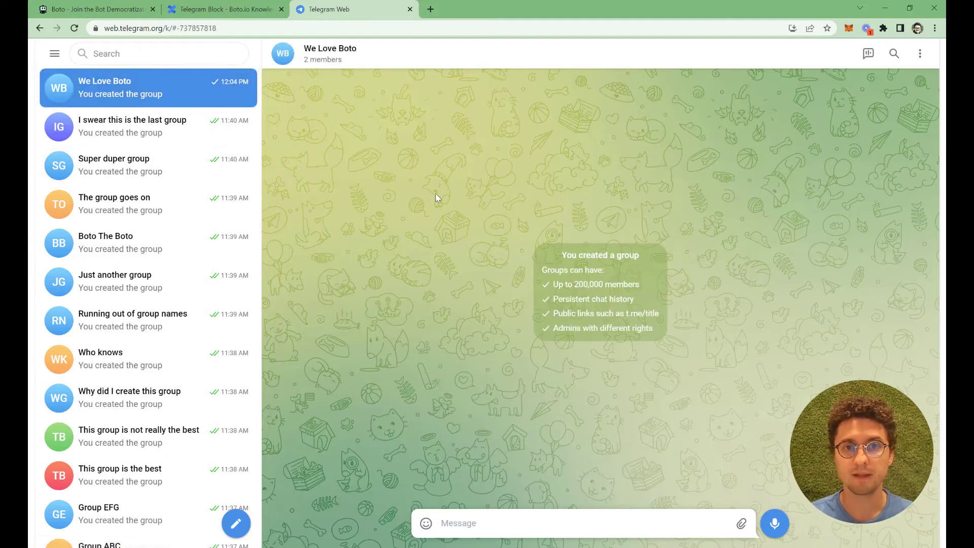
{"action": "left_click", "coordinate": [408, 53]}
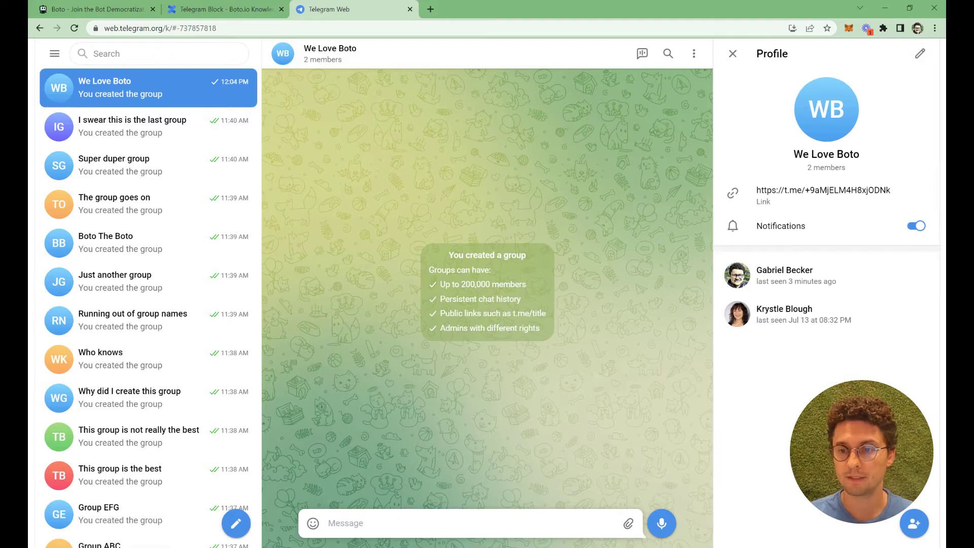
{"action": "left_click", "coordinate": [914, 524]}
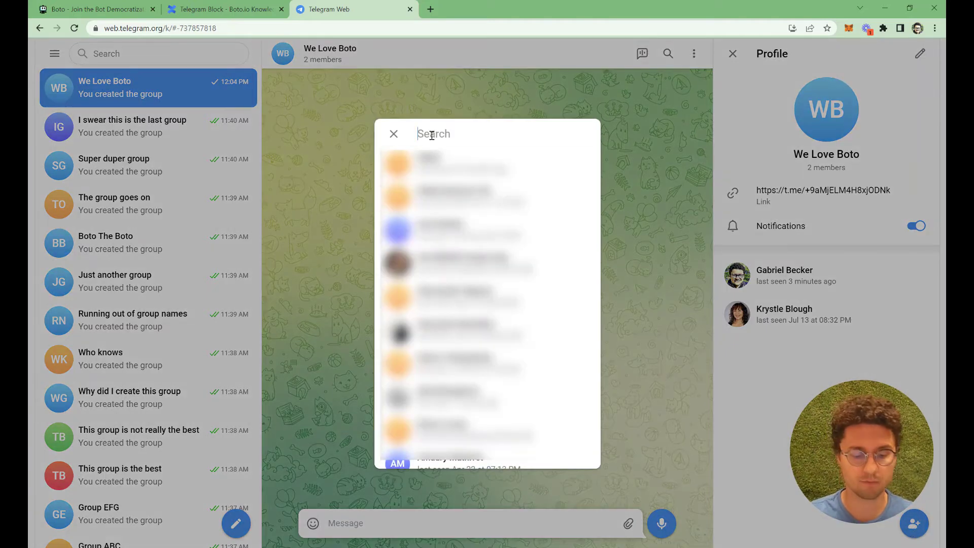
{"action": "type", "text": "boto"}
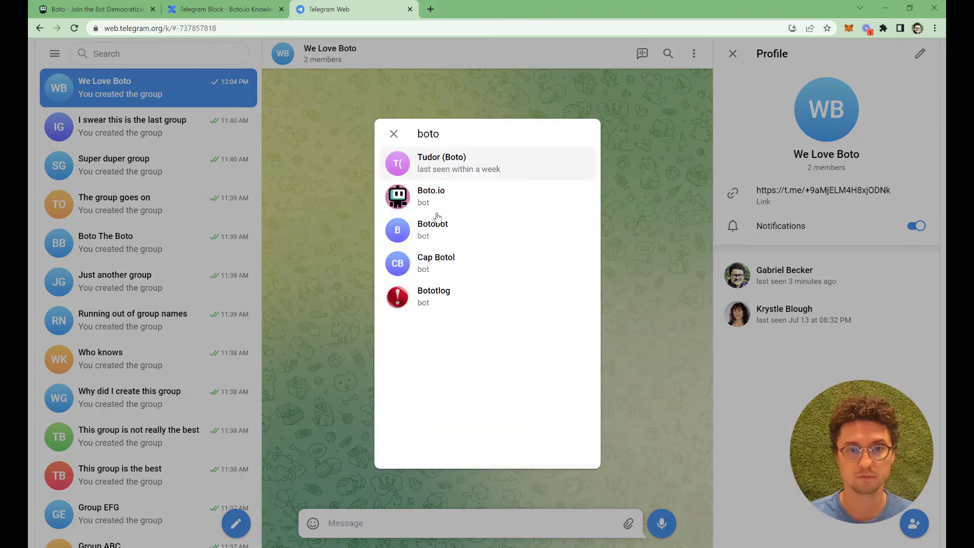
{"action": "left_click", "coordinate": [479, 205]}
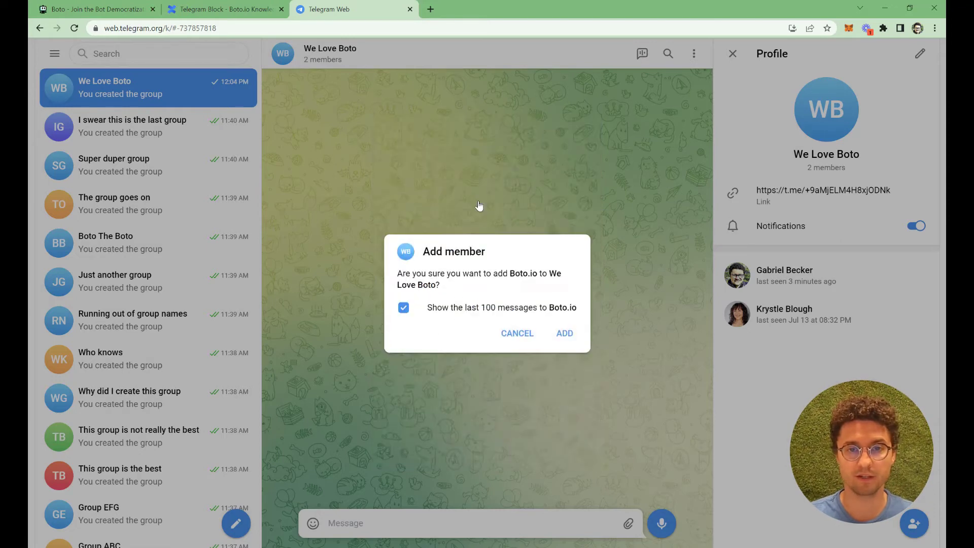
{"action": "left_click", "coordinate": [566, 331]}
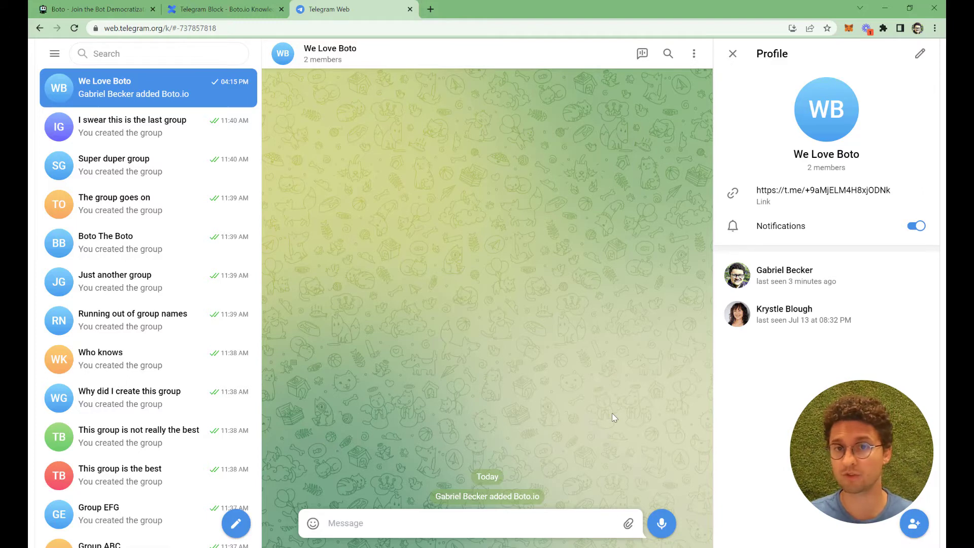
Send /auth with the Boto account e-mail in We Love Boto, then select 'We Love Boto' in the reply
{"action": "left_click", "coordinate": [516, 527]}
{"action": "type", "text": "/auth"}
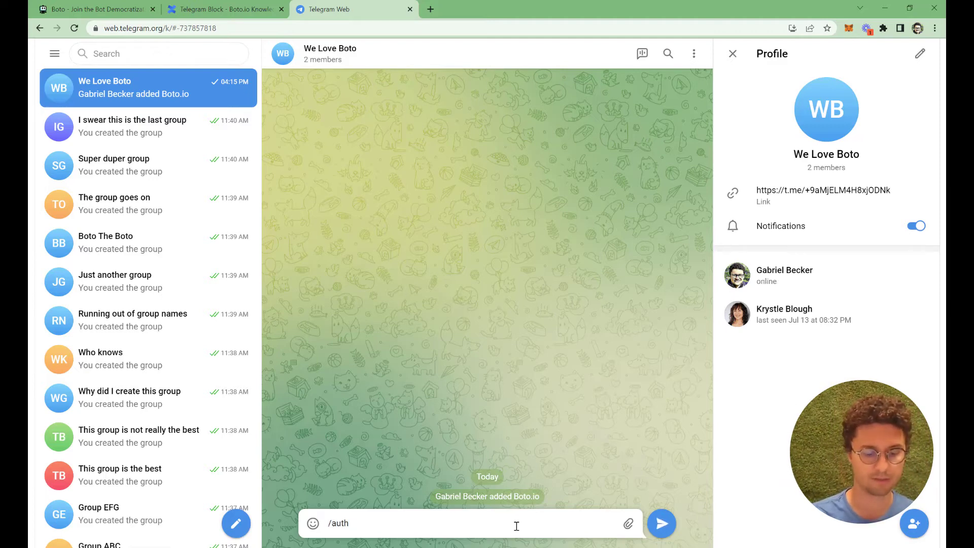
{"action": "key", "text": "Return"}
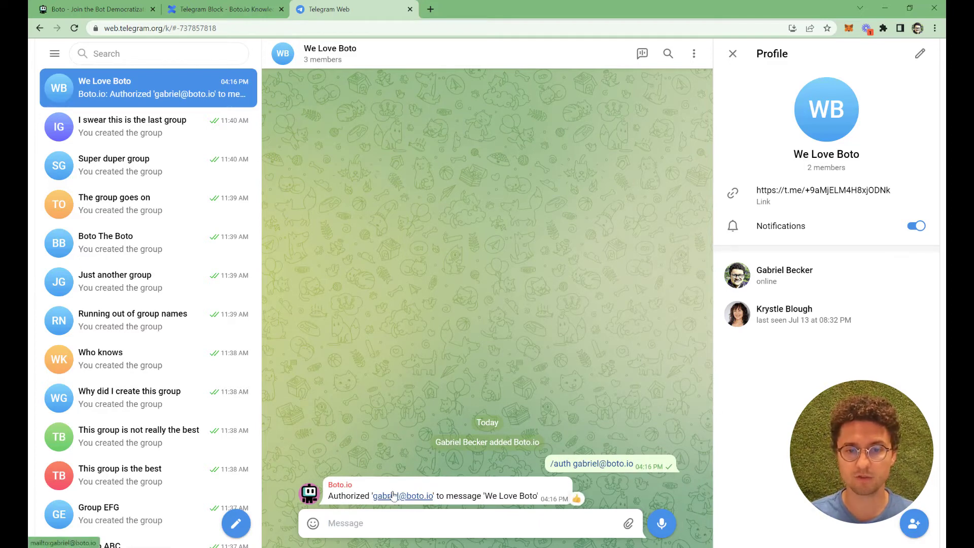
{"action": "left_click_drag", "start_coordinate": [487, 497], "coordinate": [538, 498]}
{"action": "key", "text": "ctrl+c"}
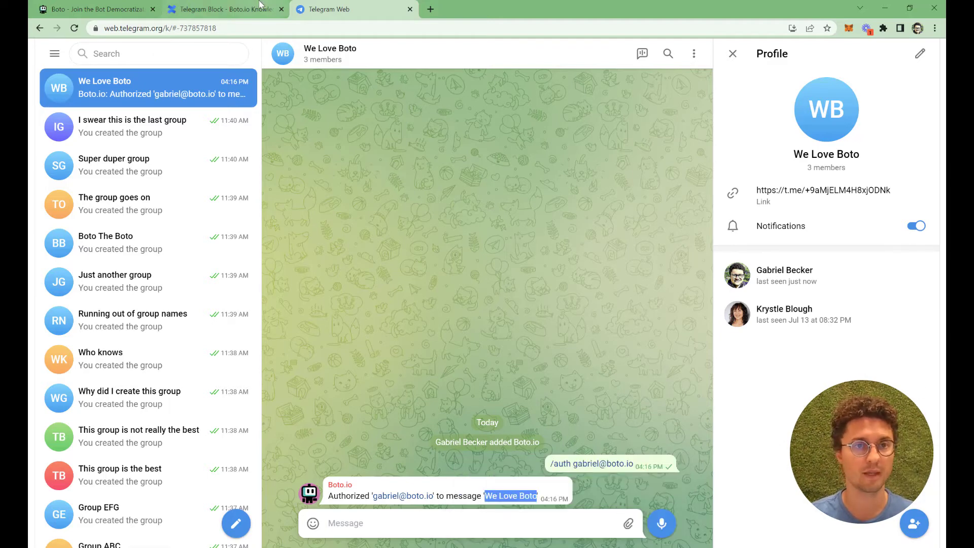
Paste 'We Love Boto' into the Telegram block's Handler field in Boto Creator
{"action": "left_click", "coordinate": [89, 12]}
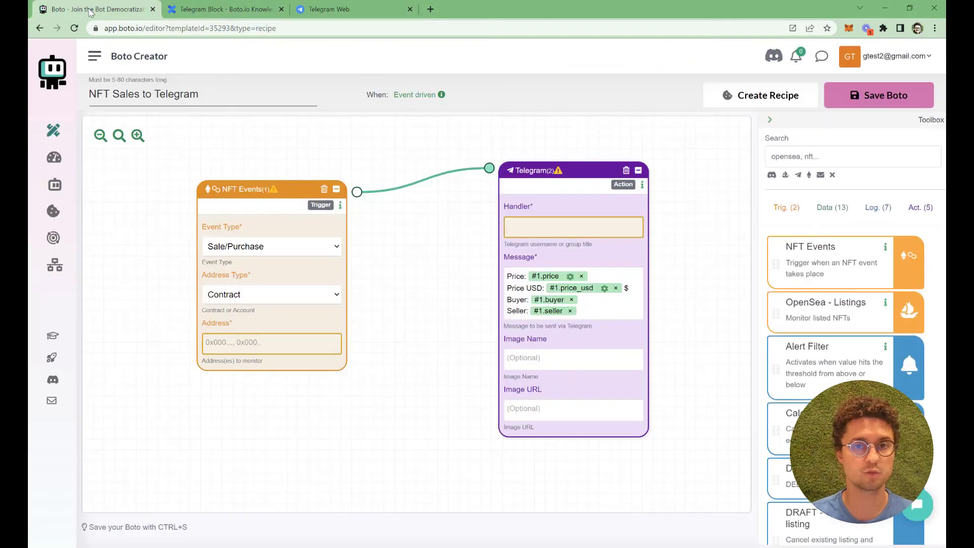
{"action": "left_click", "coordinate": [570, 231]}
{"action": "key", "text": "ctrl+v"}
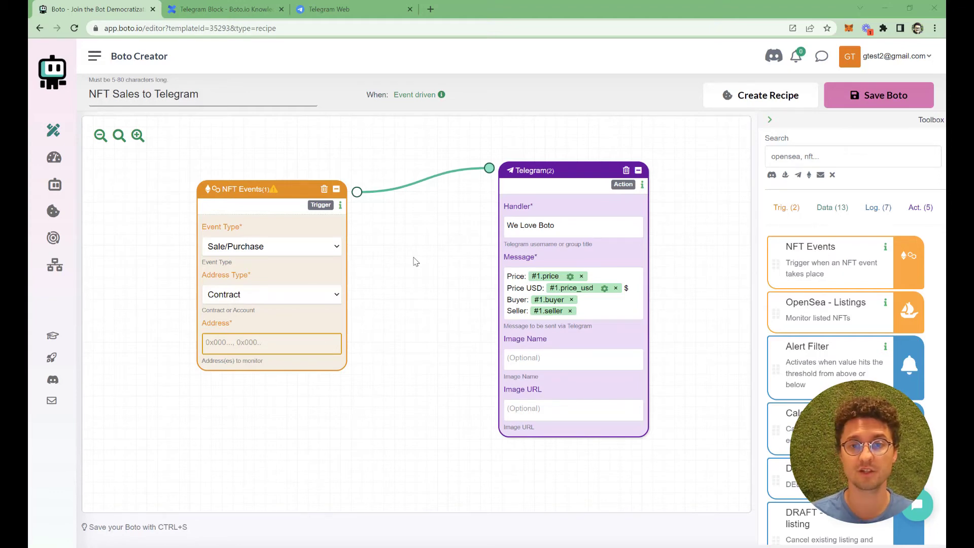
Find 'boto' in Telegram chats and open the private Boto.io bot chat
{"action": "left_click", "coordinate": [344, 11]}
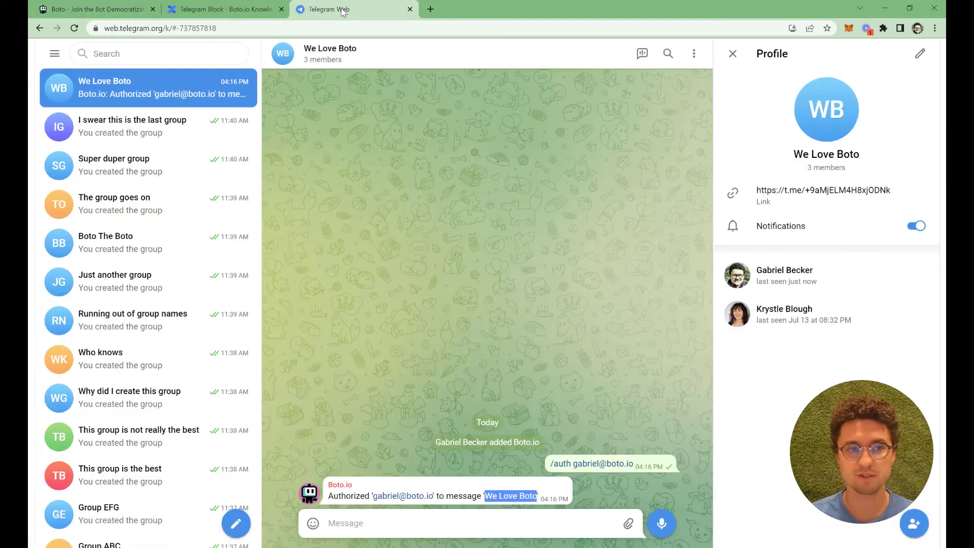
{"action": "left_click", "coordinate": [140, 60]}
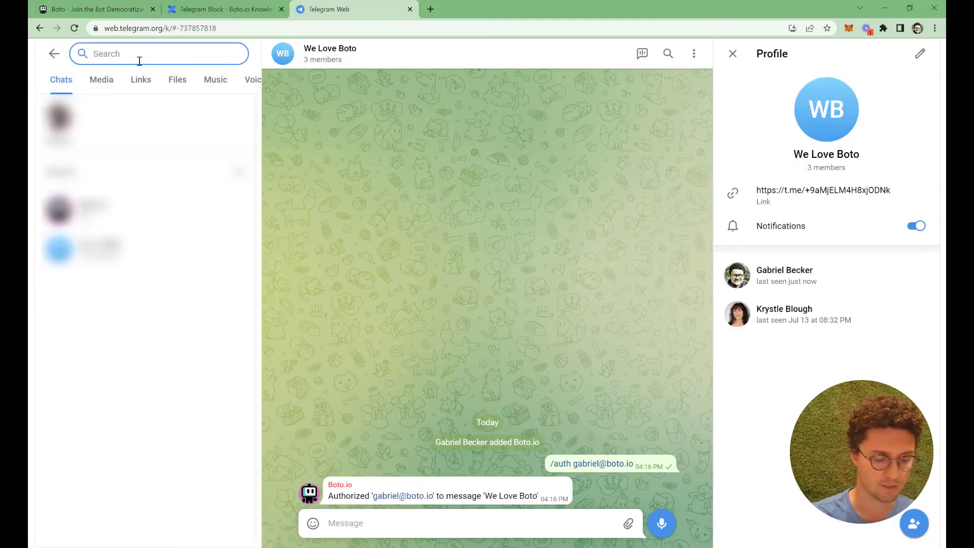
{"action": "type", "text": "boto"}
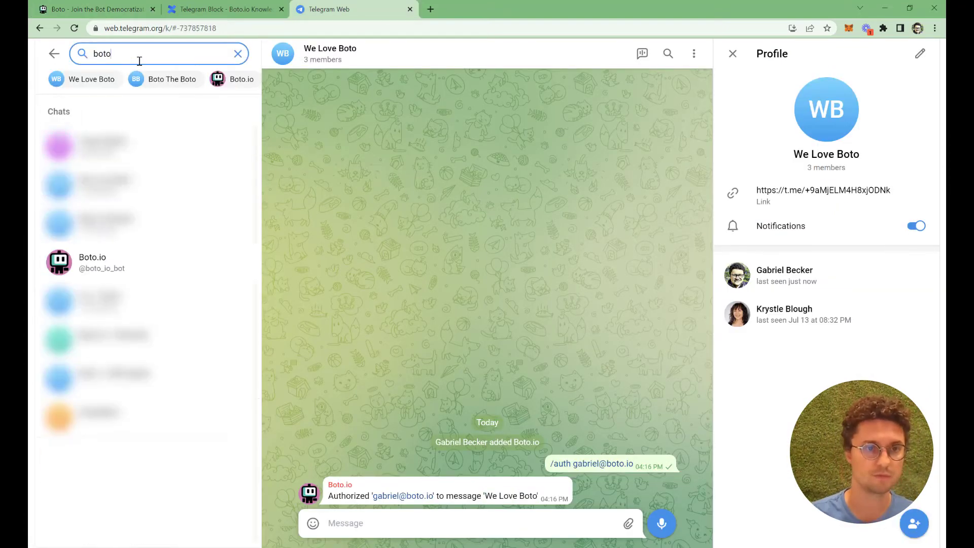
{"action": "left_click", "coordinate": [130, 271]}
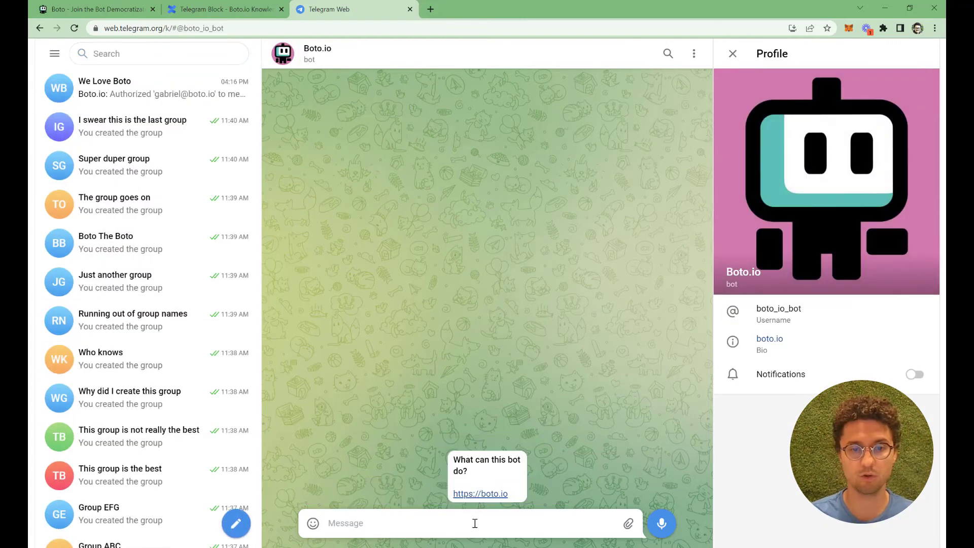
Send /auth with the account e-mail to the bot and select the returned handler
{"action": "type", "text": "/auth"}
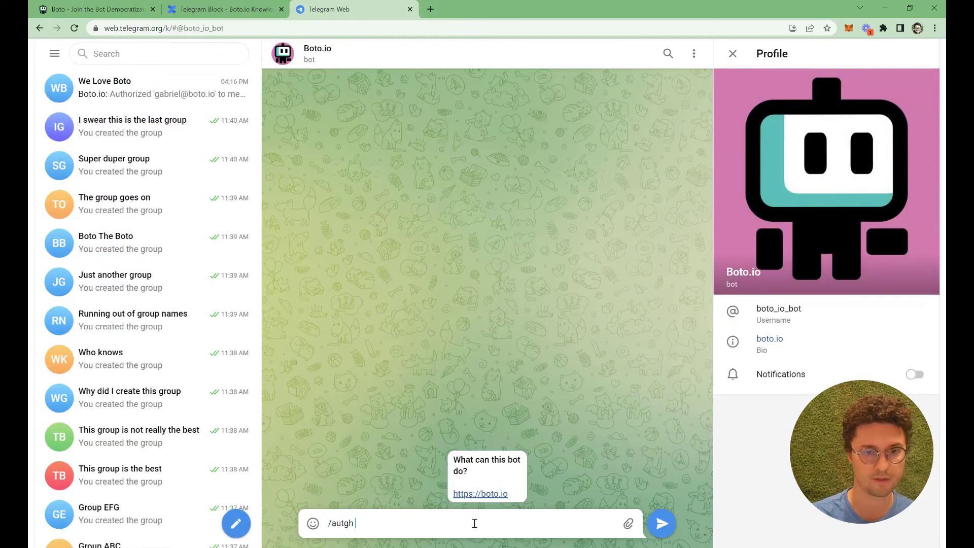
{"action": "key", "text": "BackSpace"}
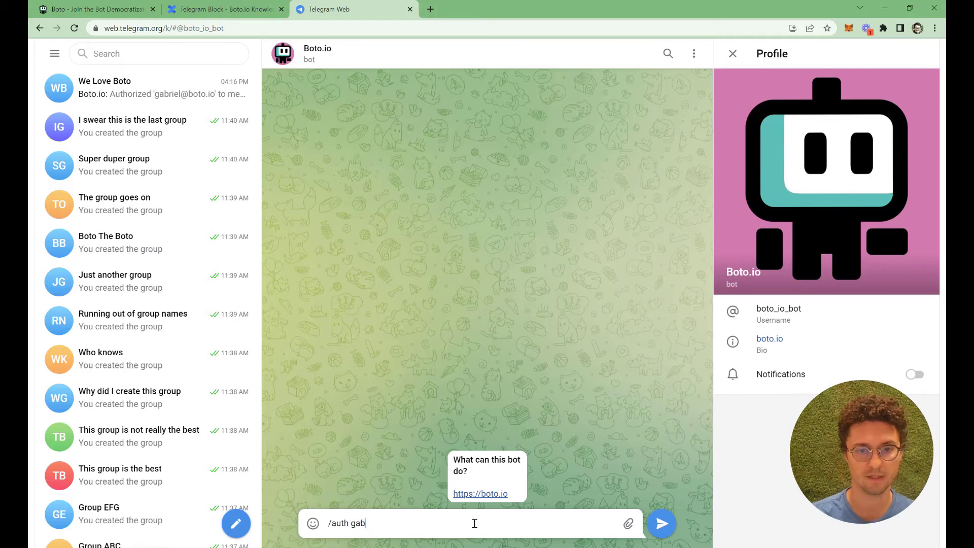
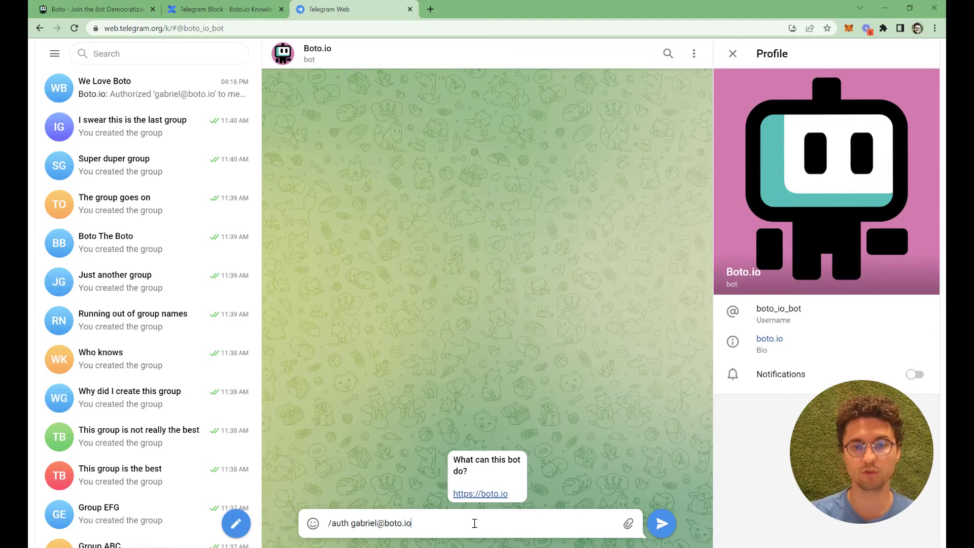
{"action": "key", "text": "Return"}
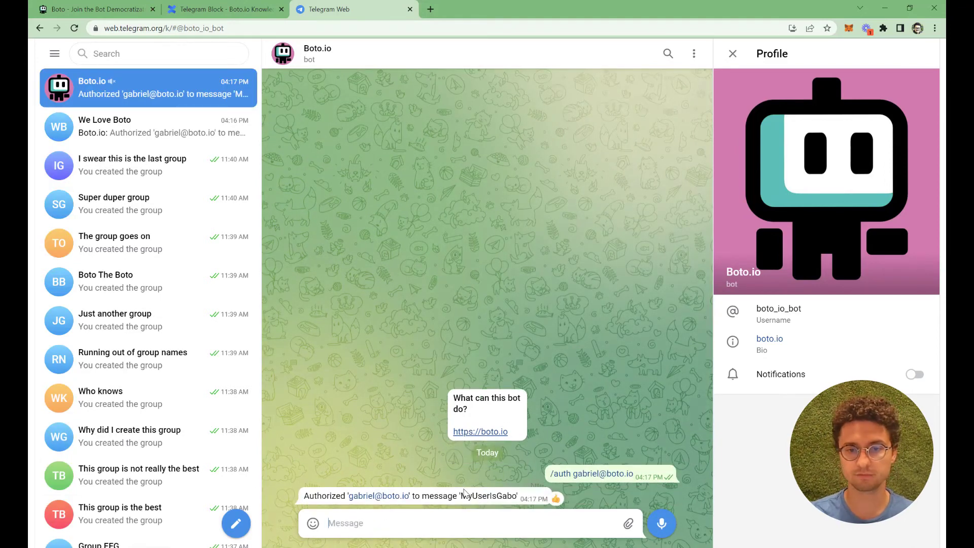
{"action": "left_click_drag", "start_coordinate": [462, 496], "coordinate": [515, 498]}
{"action": "key", "text": "ctrl+c"}
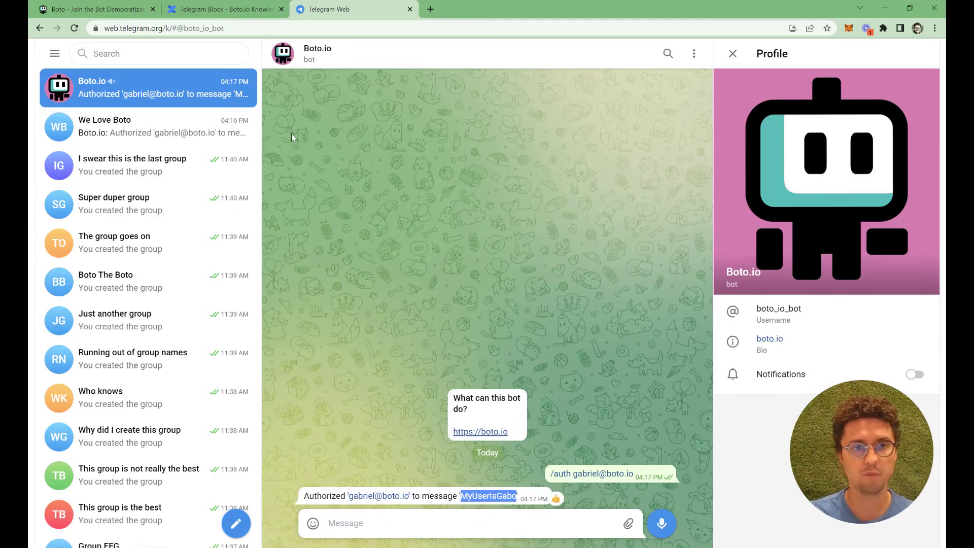
Replace 'We Love Boto' in the Handler field with the pasted personal handler
{"action": "left_click", "coordinate": [214, 10]}
{"action": "left_click", "coordinate": [137, 7]}
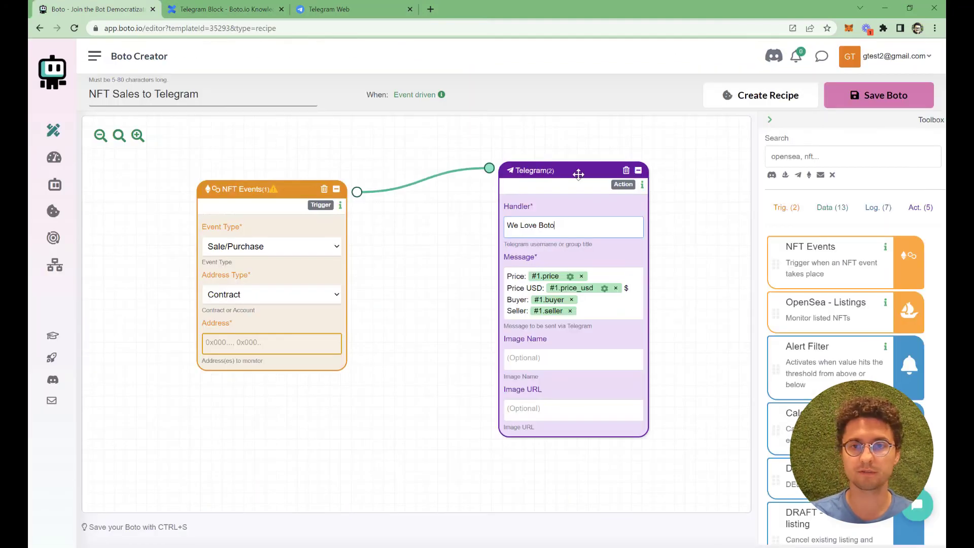
{"action": "left_click_drag", "start_coordinate": [583, 226], "coordinate": [505, 223]}
{"action": "key", "text": "ctrl+v"}
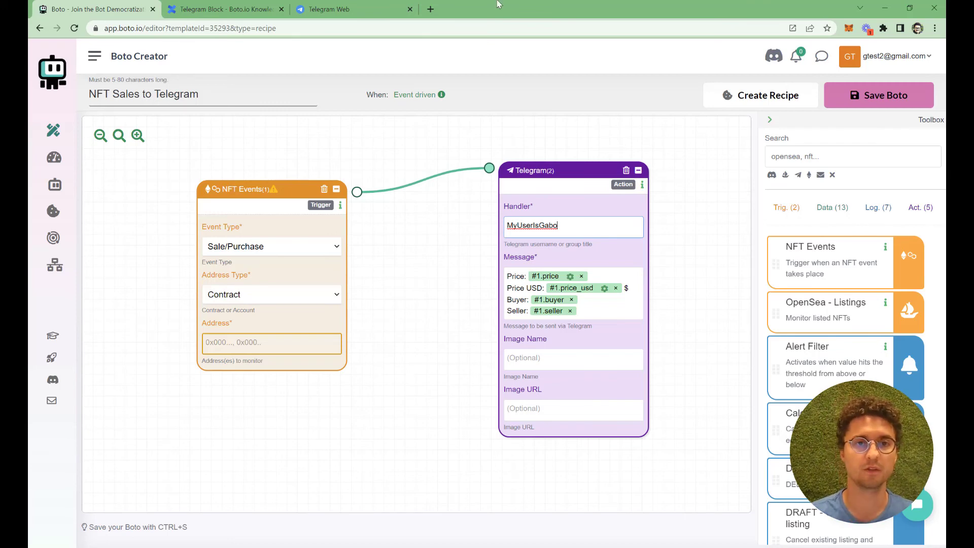
Uncheck Send Polls, Add Users, Pin Messages and Change Chat Info in We Love Boto's permissions
{"action": "left_click", "coordinate": [329, 9]}
{"action": "left_click", "coordinate": [134, 133]}
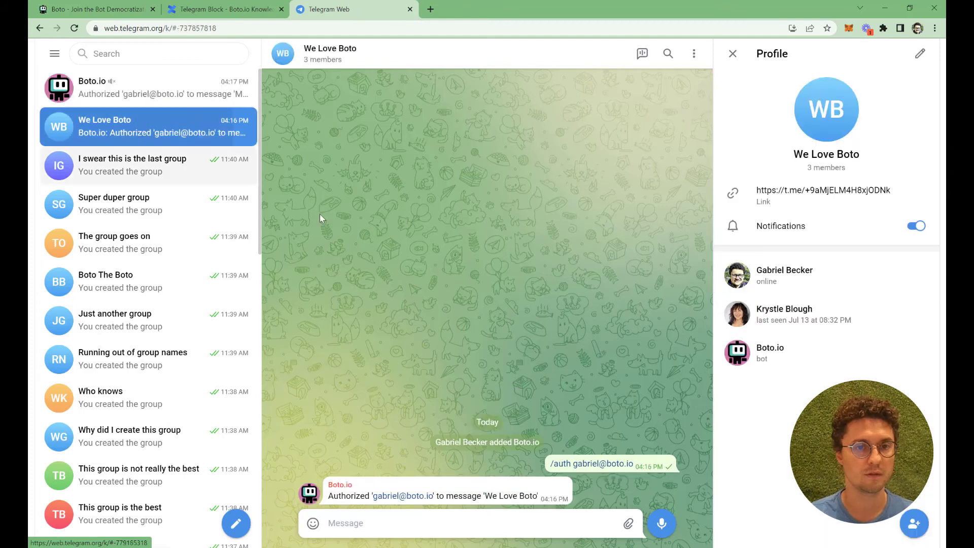
{"action": "left_click", "coordinate": [921, 55]}
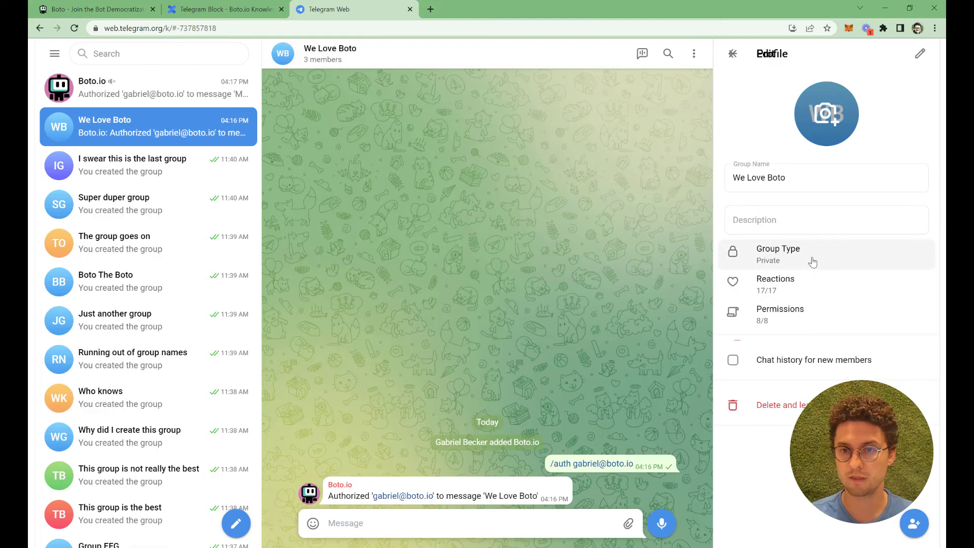
{"action": "left_click", "coordinate": [816, 317]}
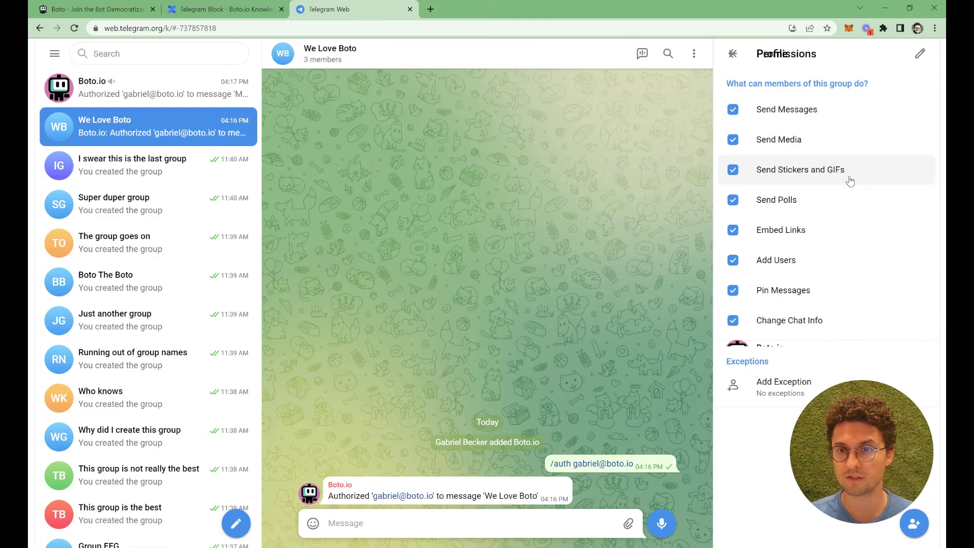
{"action": "left_click", "coordinate": [806, 203]}
{"action": "left_click", "coordinate": [806, 264]}
{"action": "left_click", "coordinate": [827, 294]}
{"action": "left_click", "coordinate": [837, 328]}
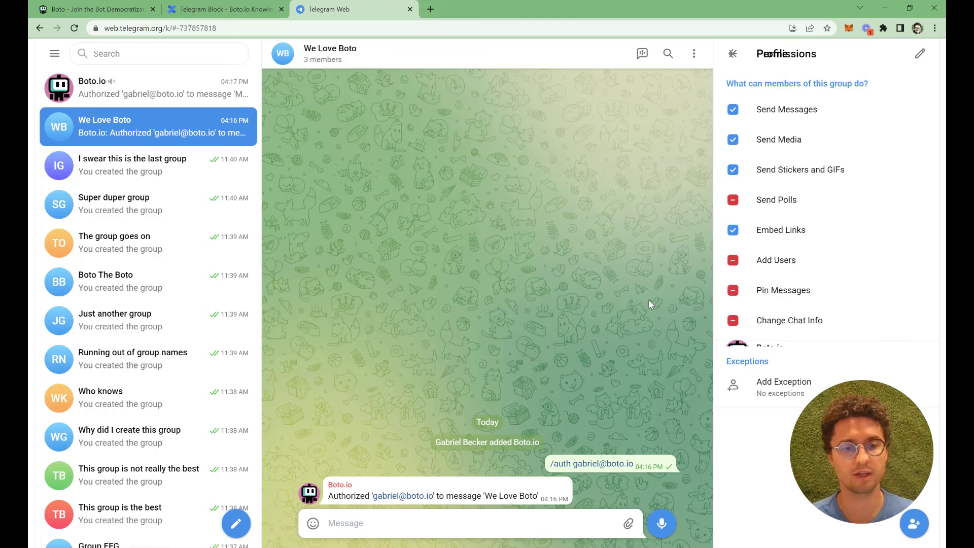
Back out of the permissions page and close the group profile, leaving the We Love Boto chat
{"action": "left_click", "coordinate": [734, 59]}
{"action": "left_click", "coordinate": [727, 55]}
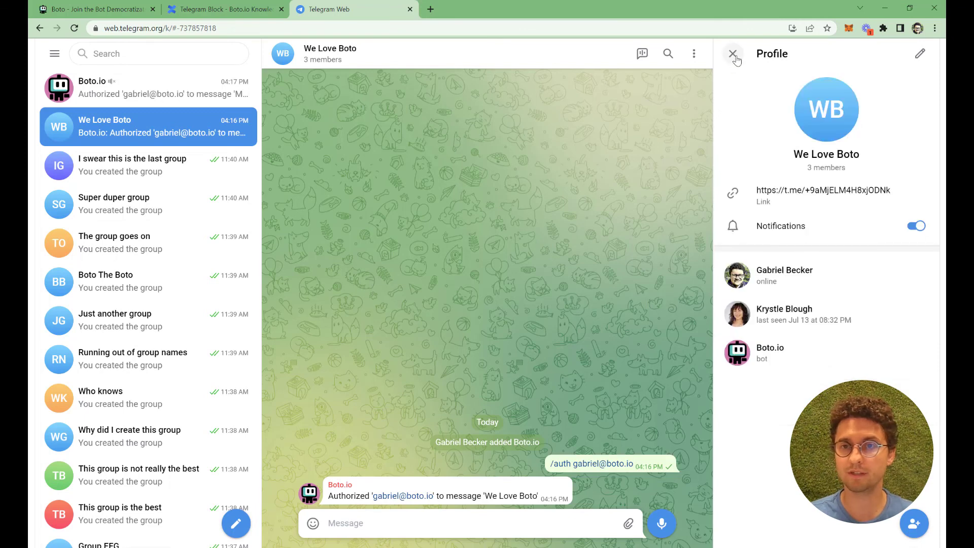
{"action": "left_click", "coordinate": [723, 54]}
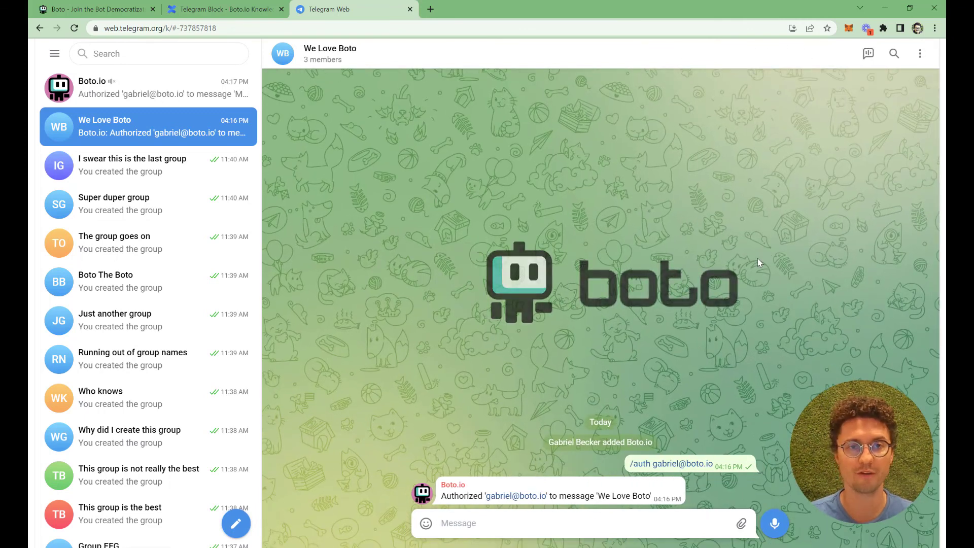